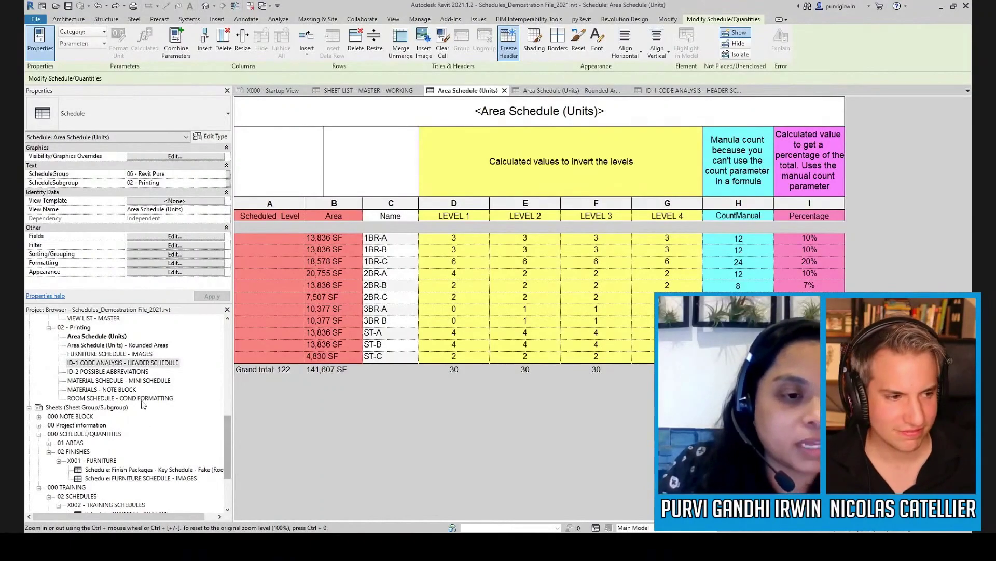
Open the ROOM SCHEDULE - COND FORMATTING schedule view from the Project Browser.
double_click(142, 399)
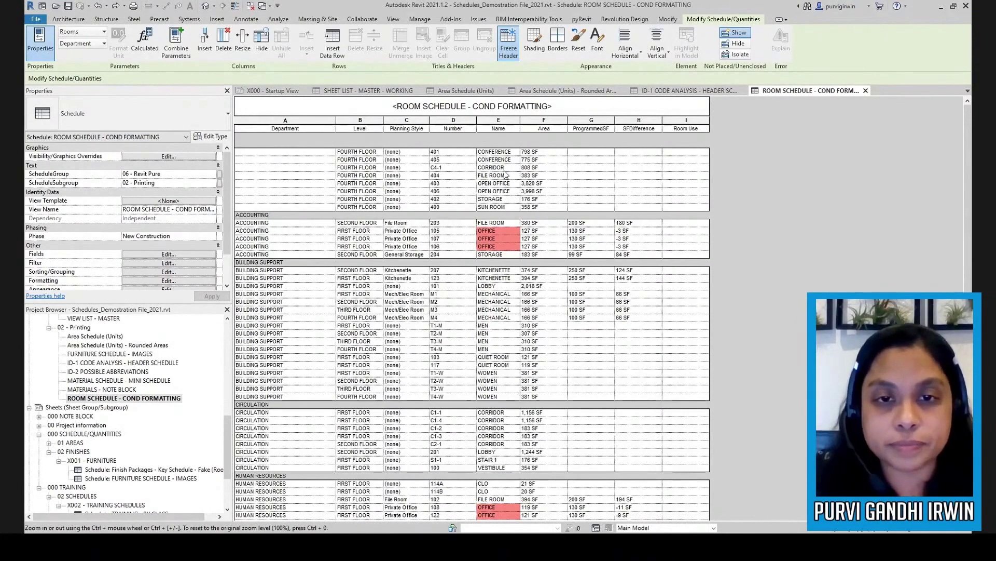
Inspect the Area, ProgrammedSF and SFDifference columns, then open the schedule's Fields settings.
scroll(483, 156, "up", 3, "ctrl")
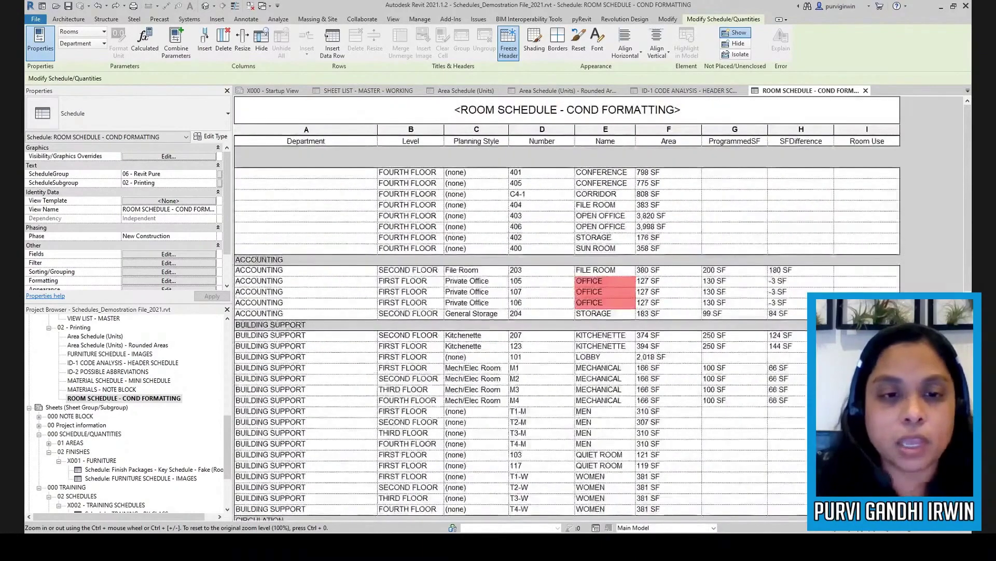
left_click(679, 131)
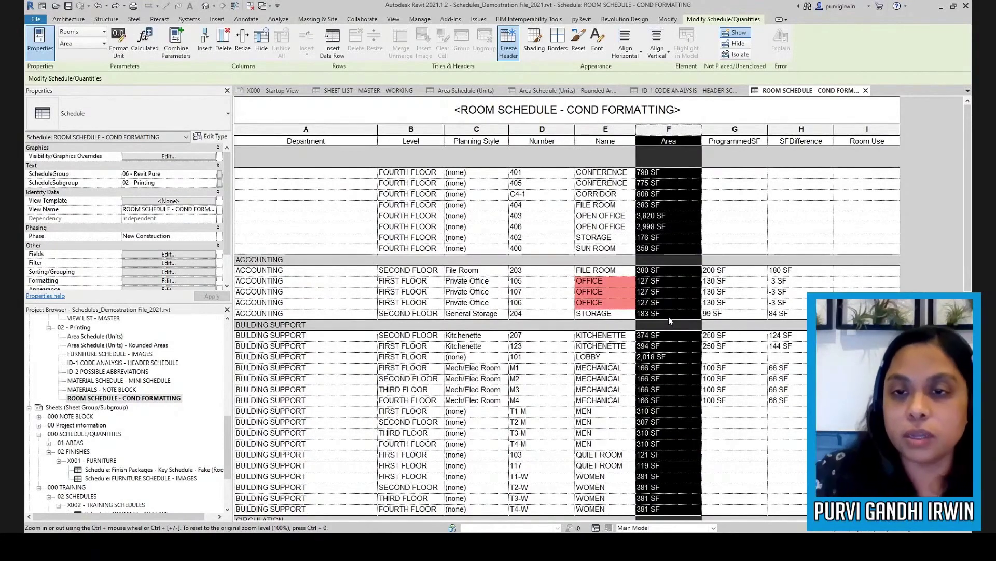
left_click(746, 139)
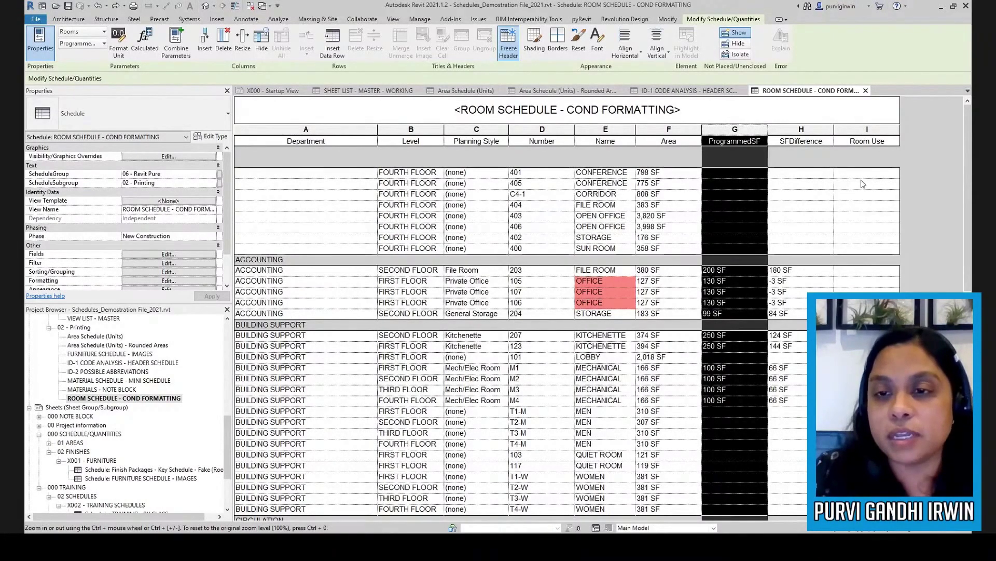
left_click(816, 130)
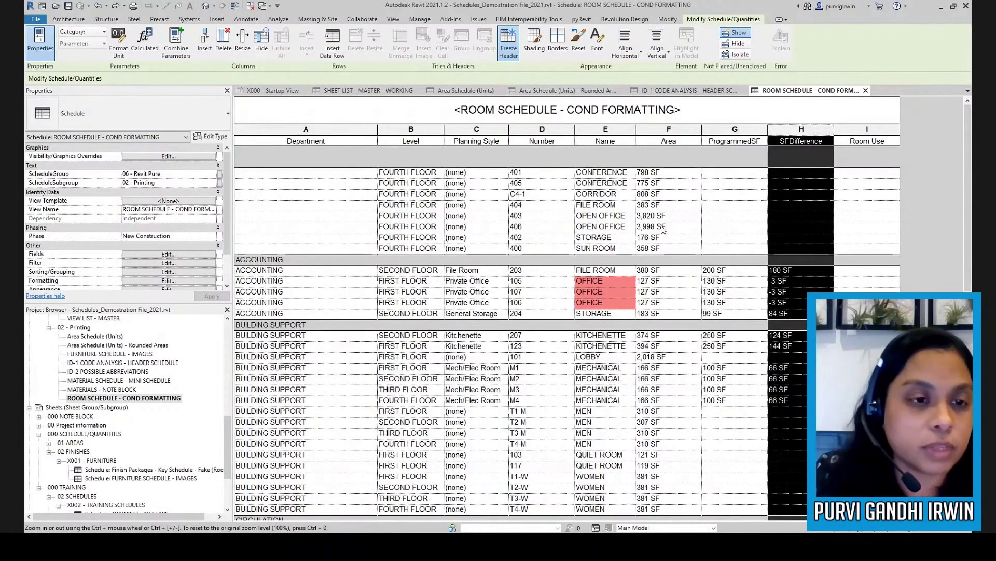
left_click(177, 254)
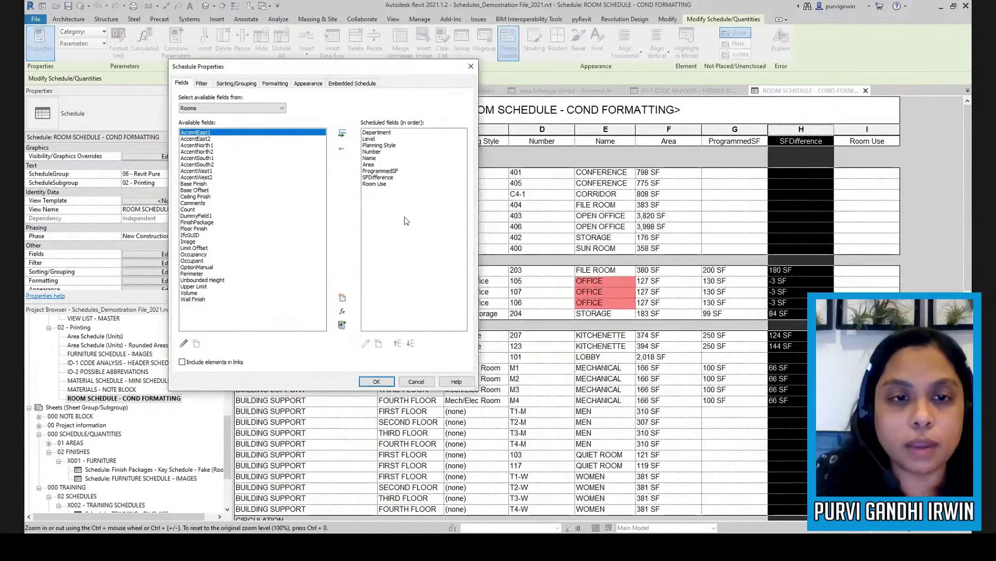
left_click(378, 177)
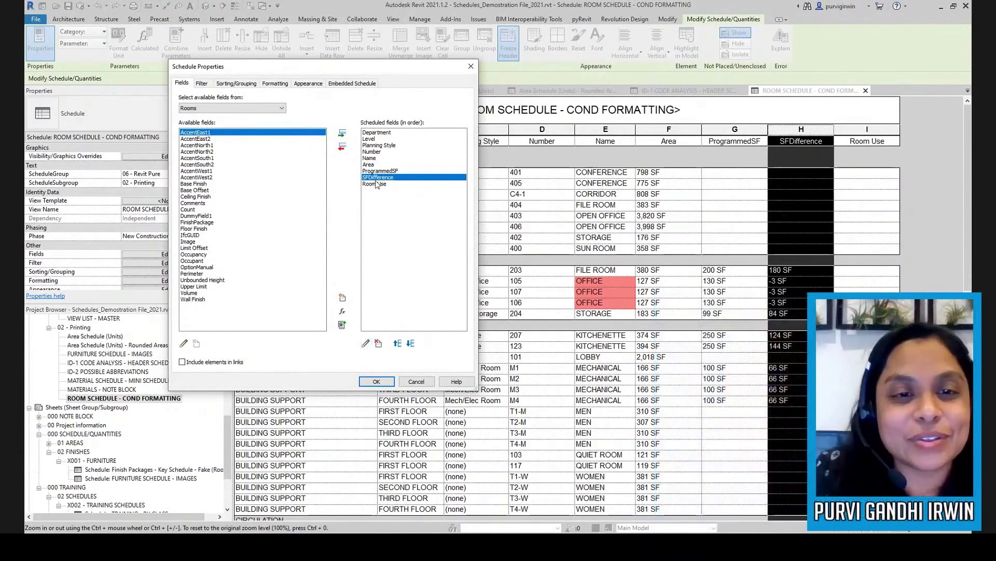
left_click(366, 344)
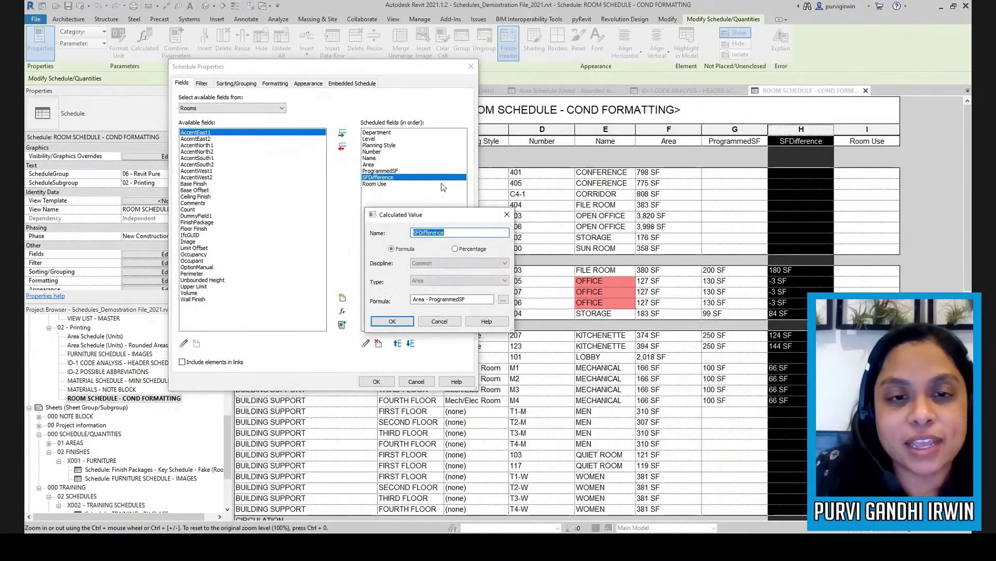
left_click_drag(433, 218, 399, 89)
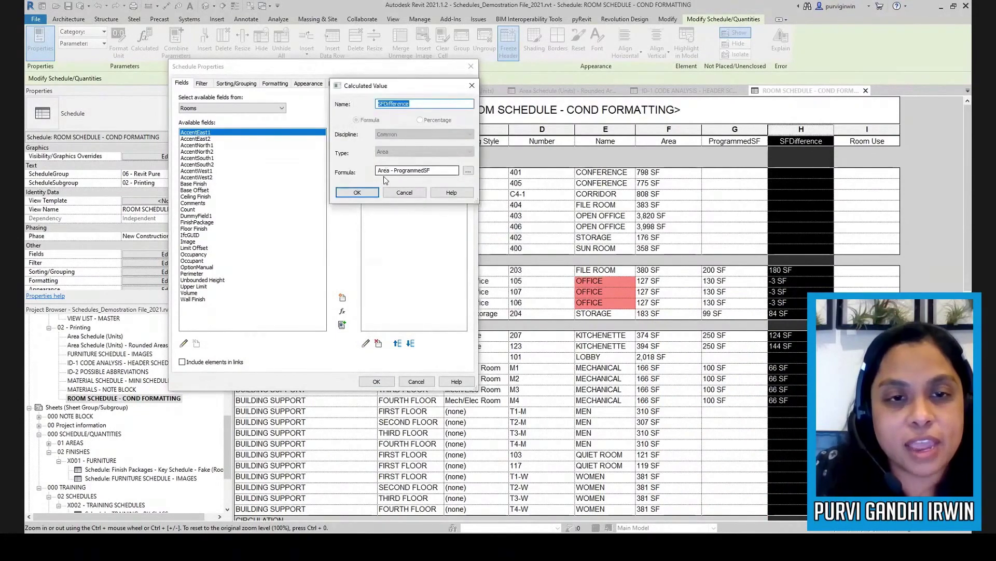
left_click(394, 174)
left_click(410, 175)
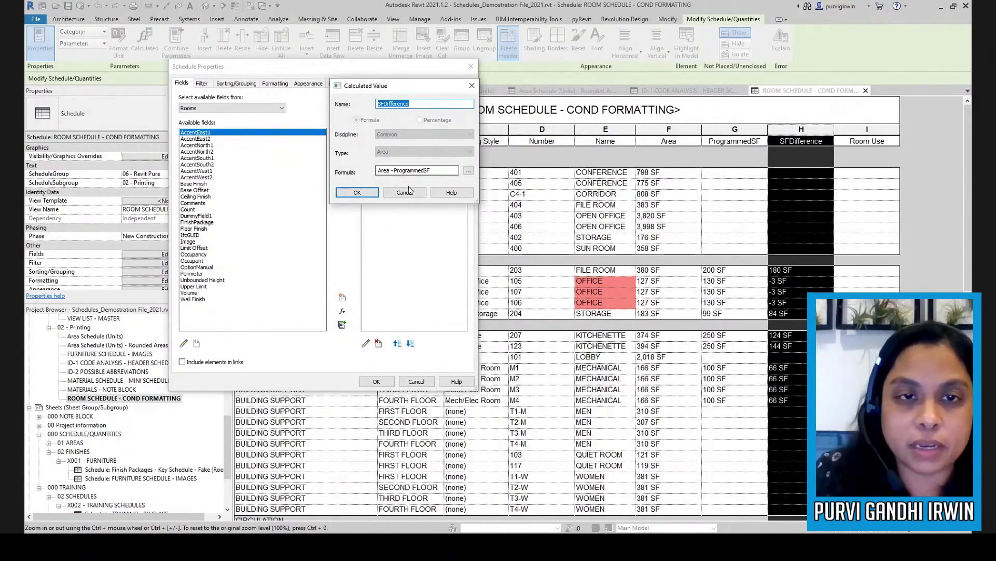
left_click_drag(418, 86, 416, 126)
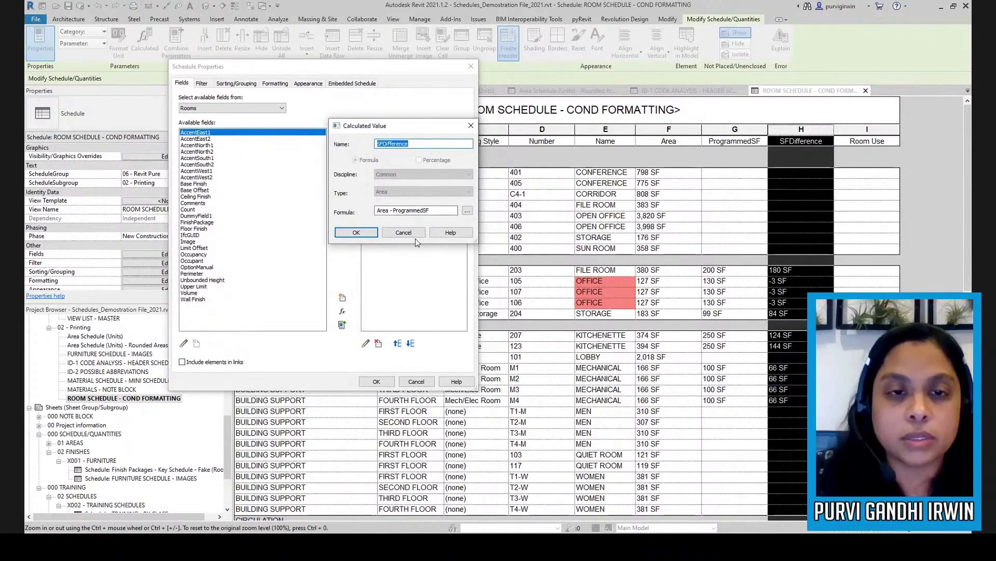
left_click(389, 233)
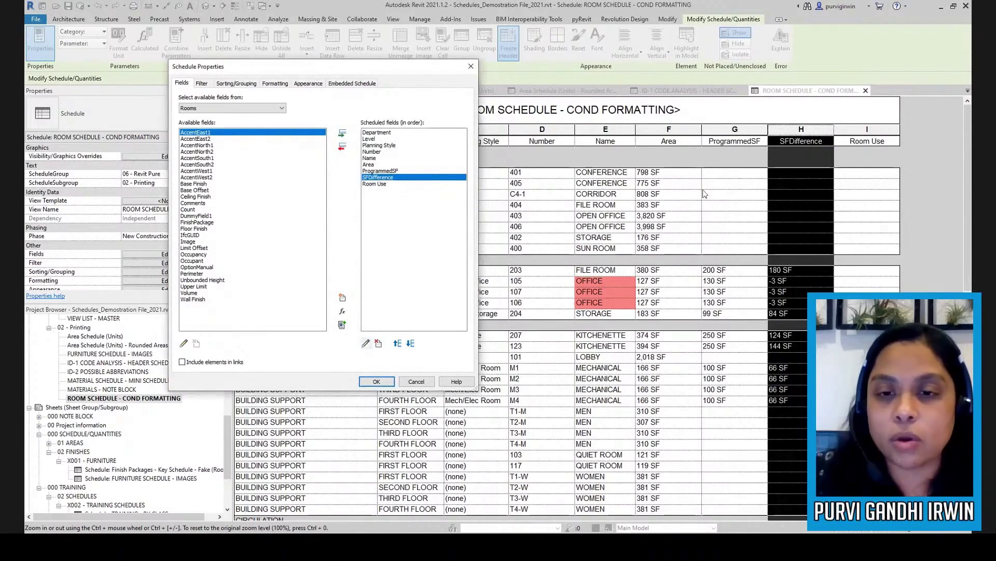
Review the Name field's conditional format (SFDifference < 0 SF, red) and close Schedule Properties.
left_click(371, 158)
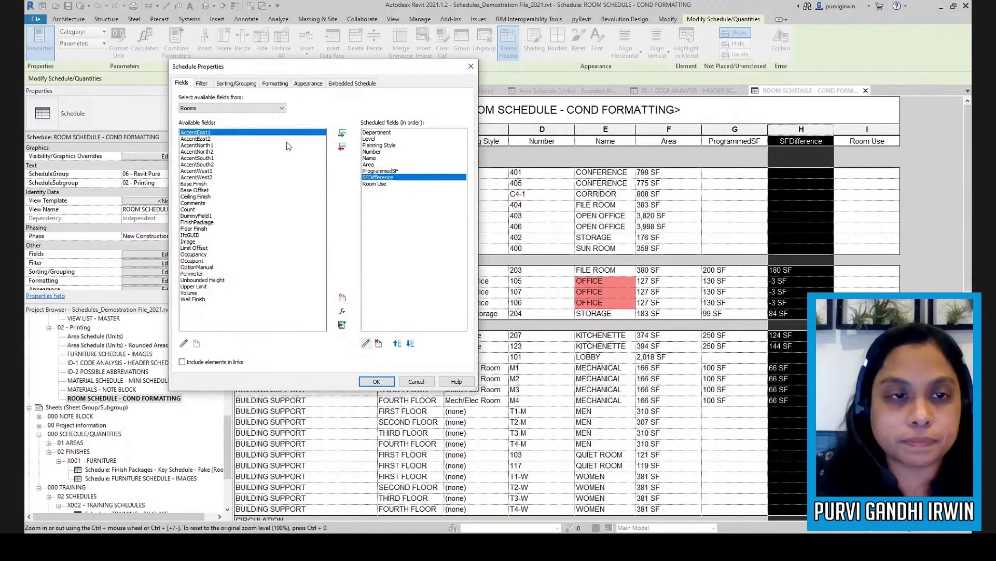
left_click(278, 85)
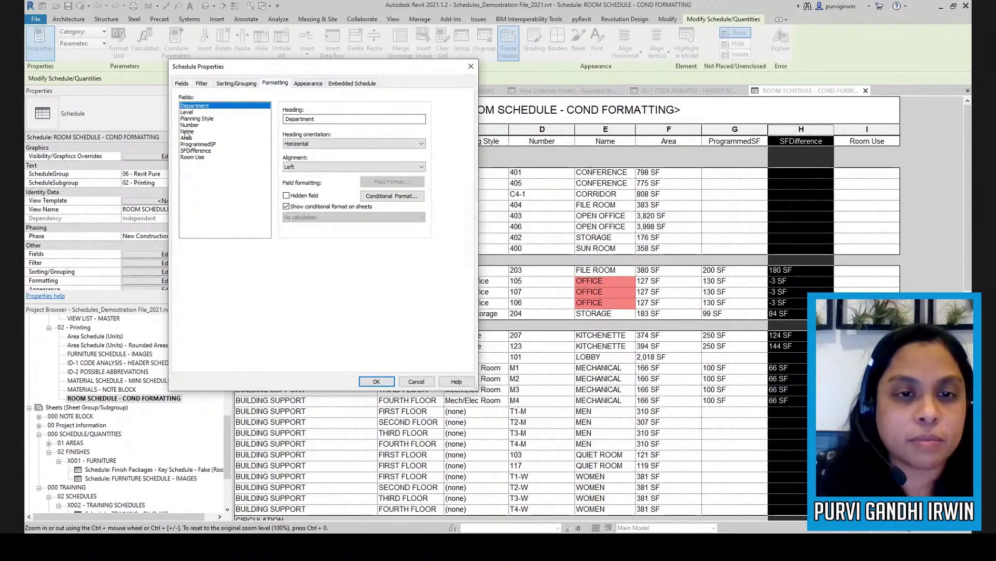
left_click(187, 131)
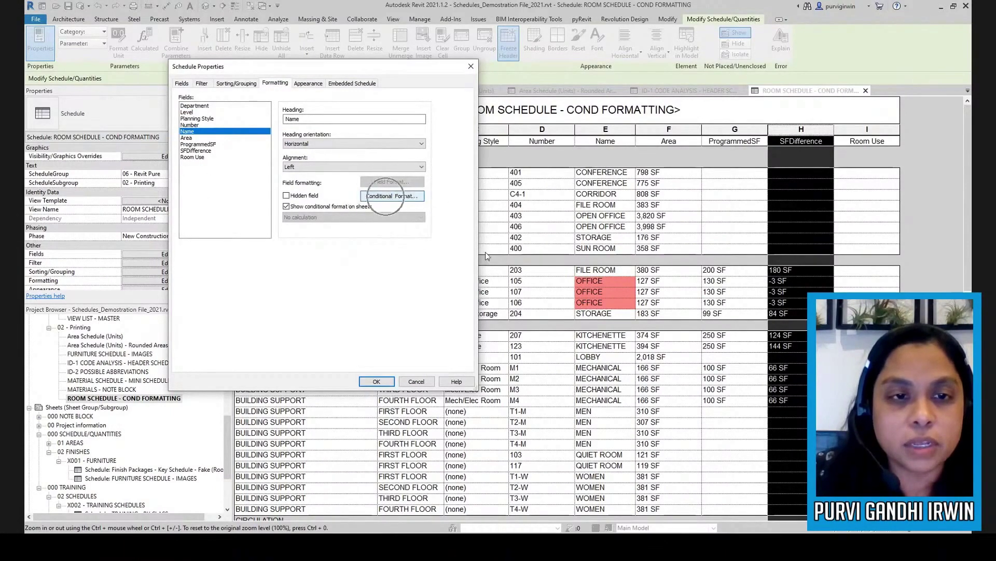
left_click(395, 196)
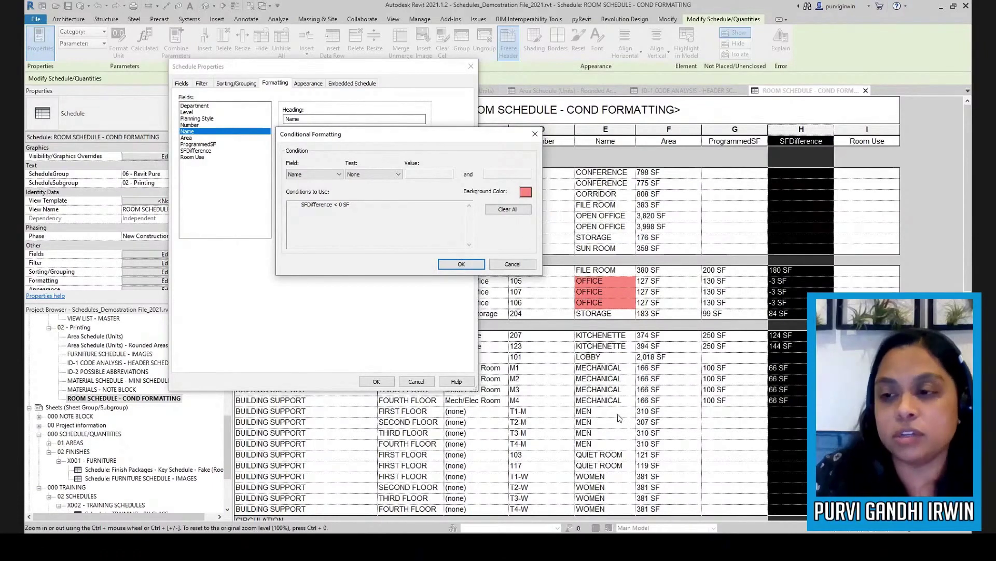
left_click(513, 264)
key("Return")
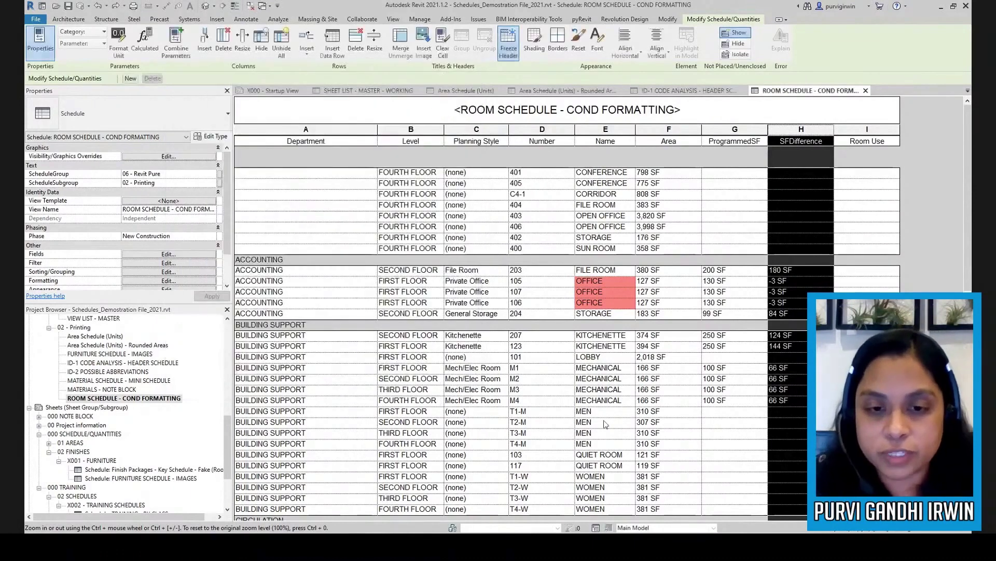
Set room T1-M's ProgrammedSF to 340 SF, turning MEN red.
left_click(721, 415)
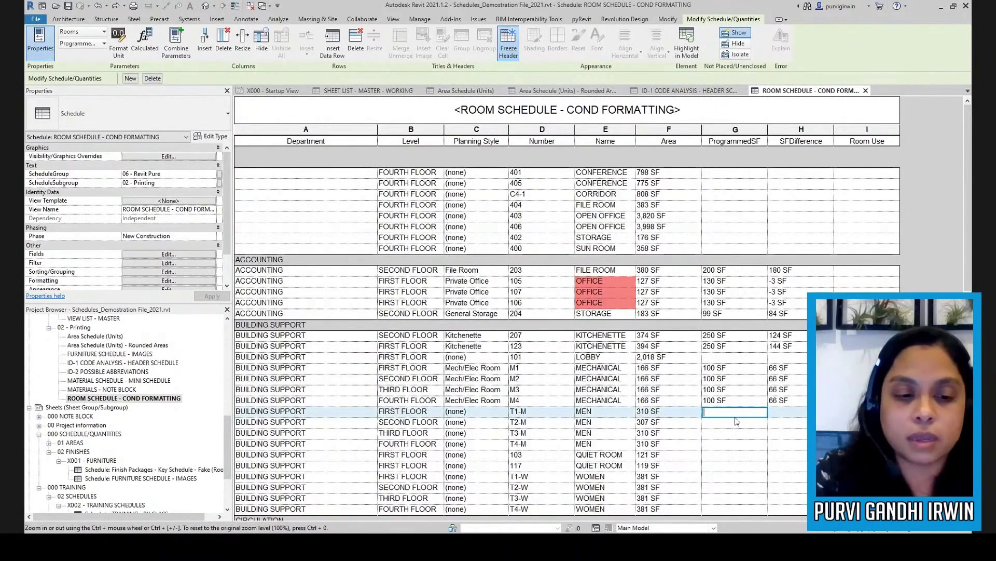
type("340")
key("Return")
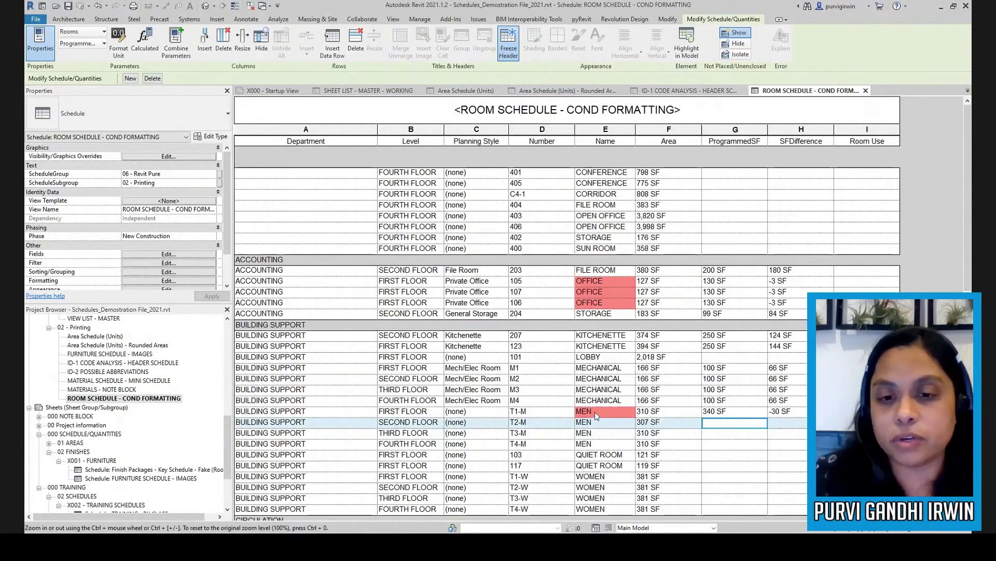
Change T1-M's ProgrammedSF to 300 SF and select its MEN name cell.
left_click(743, 412)
type("300")
key("Return")
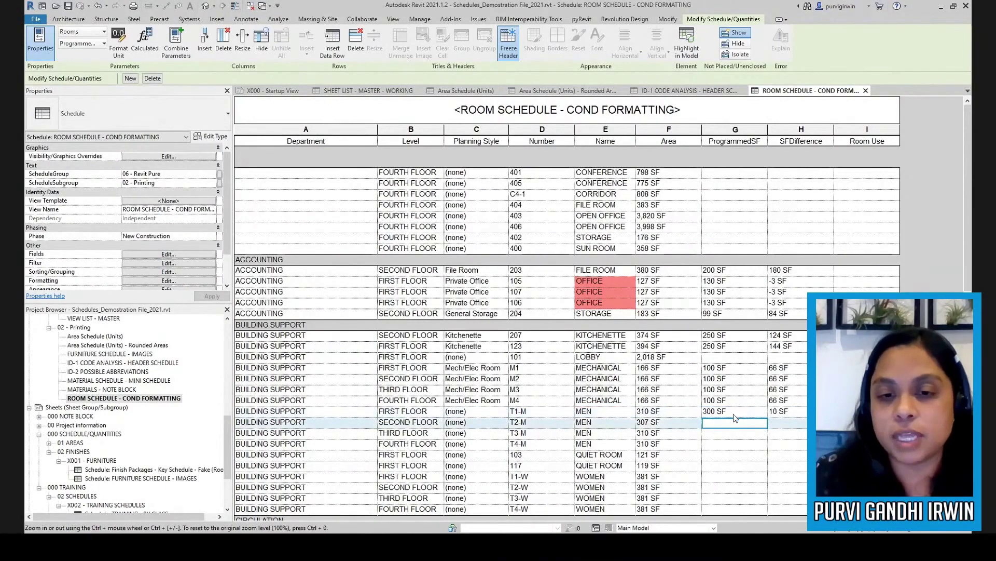
left_click(600, 412)
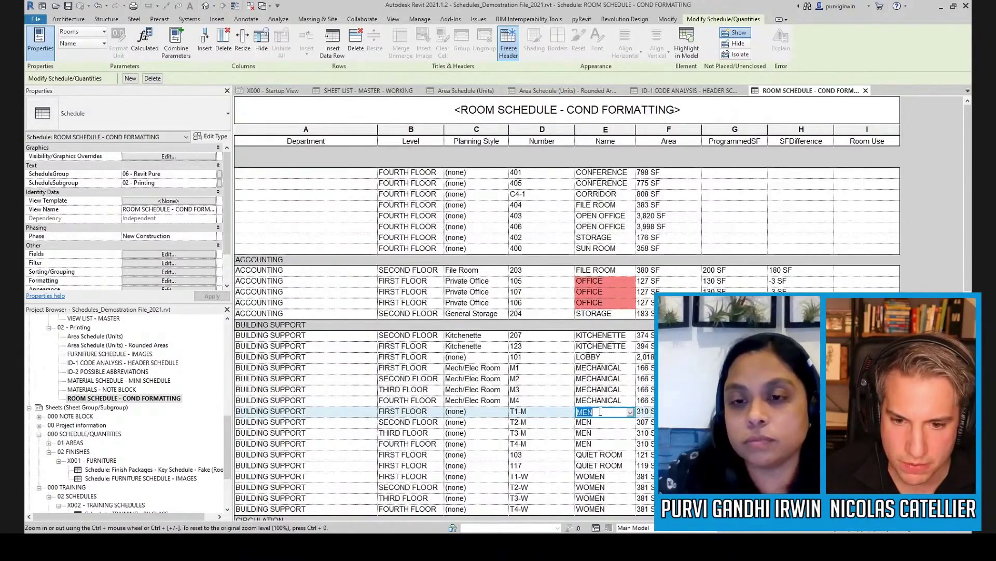
Display the SFDifference calculated value definition with formula Area - ProgrammedSF.
left_click(175, 255)
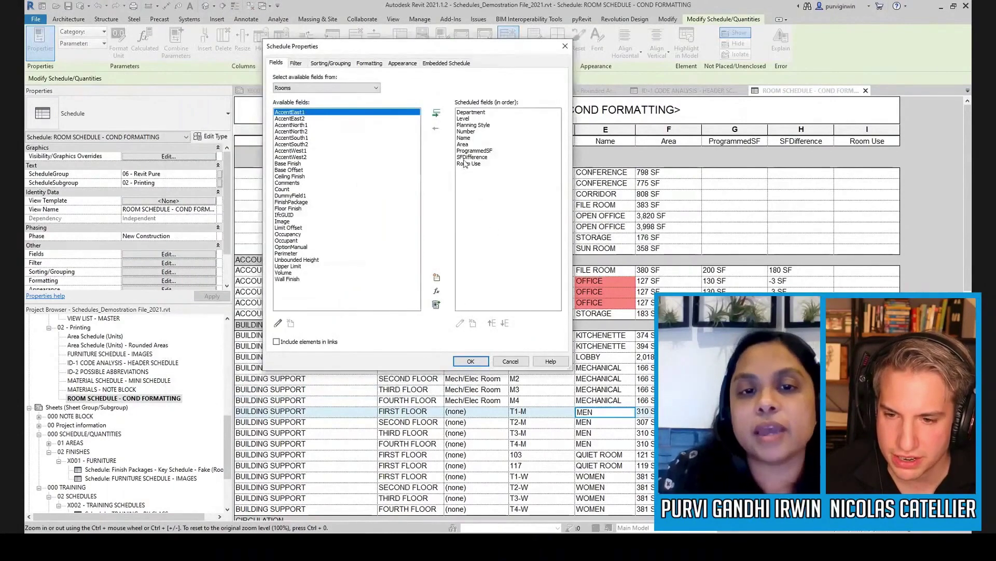
left_click(468, 157)
left_click(436, 294)
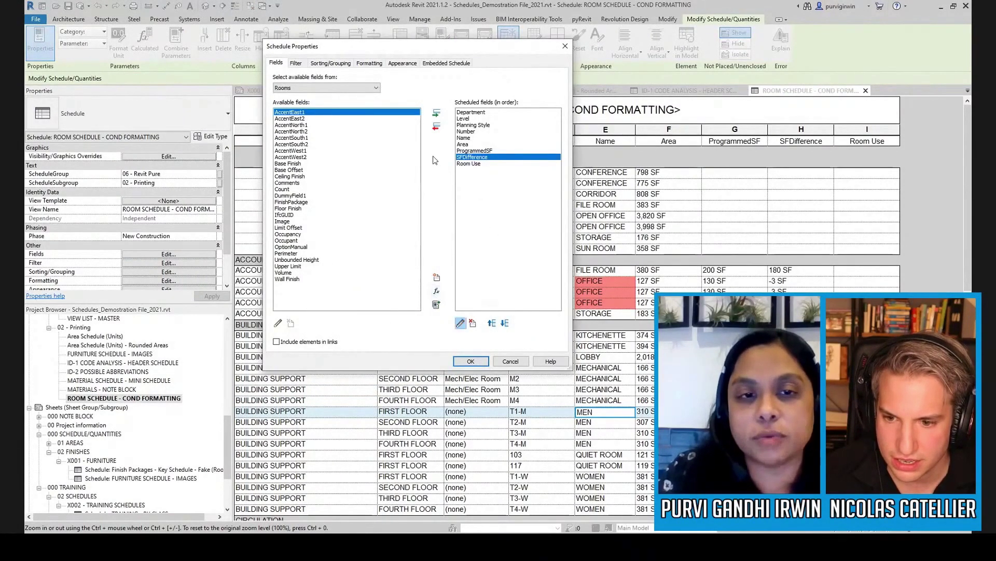
left_click(460, 323)
left_click_drag(425, 129, 530, 112)
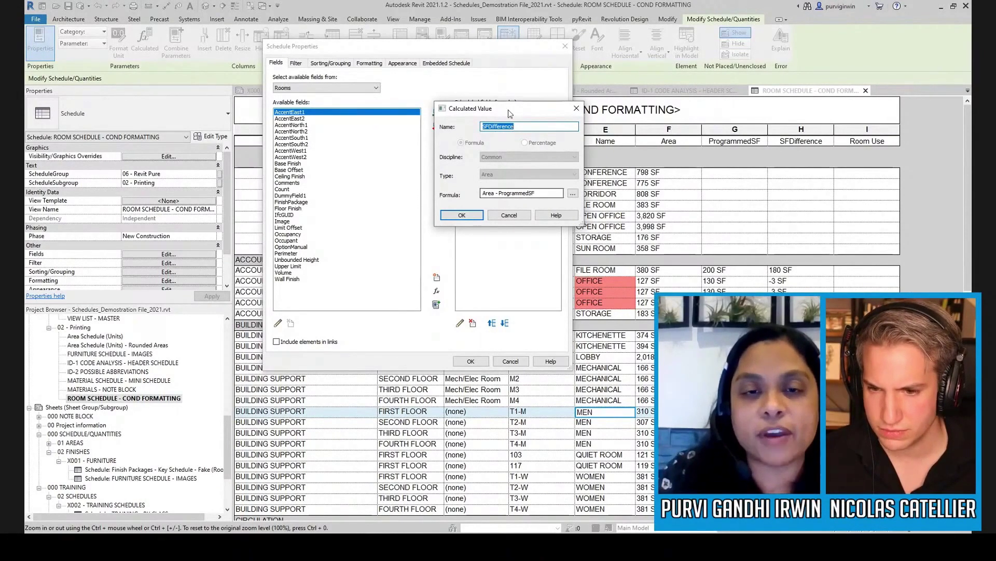
Cancel the SFDifference formula, then decline its permanent deletion to keep the field.
left_click_drag(509, 108, 568, 161)
left_click(573, 269)
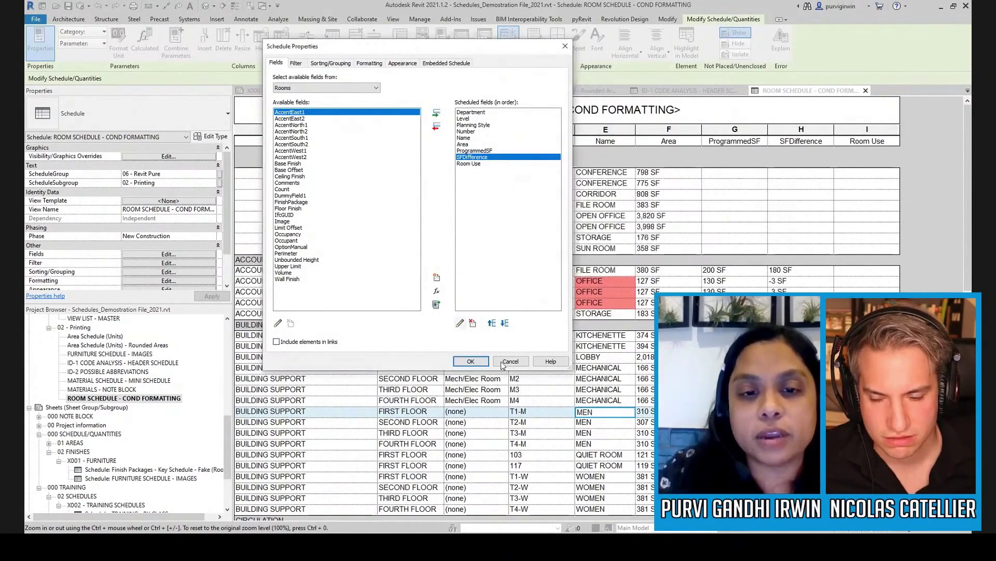
left_click(472, 323)
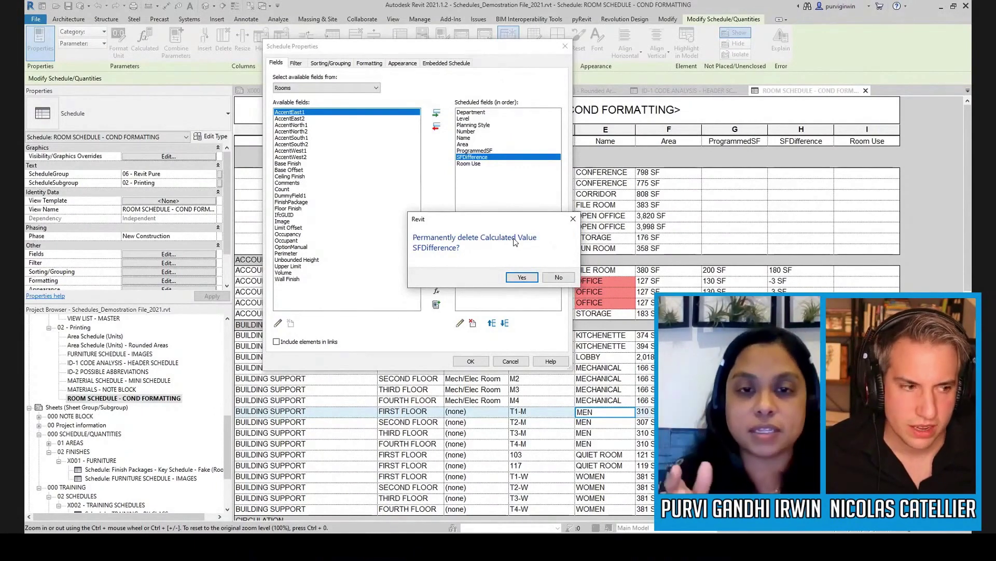
left_click(561, 279)
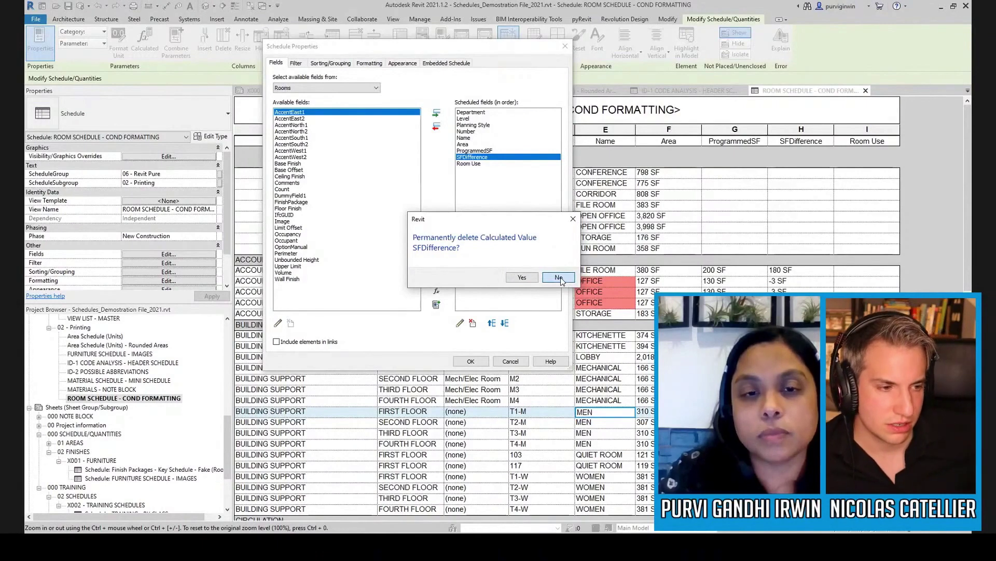
left_click(561, 279)
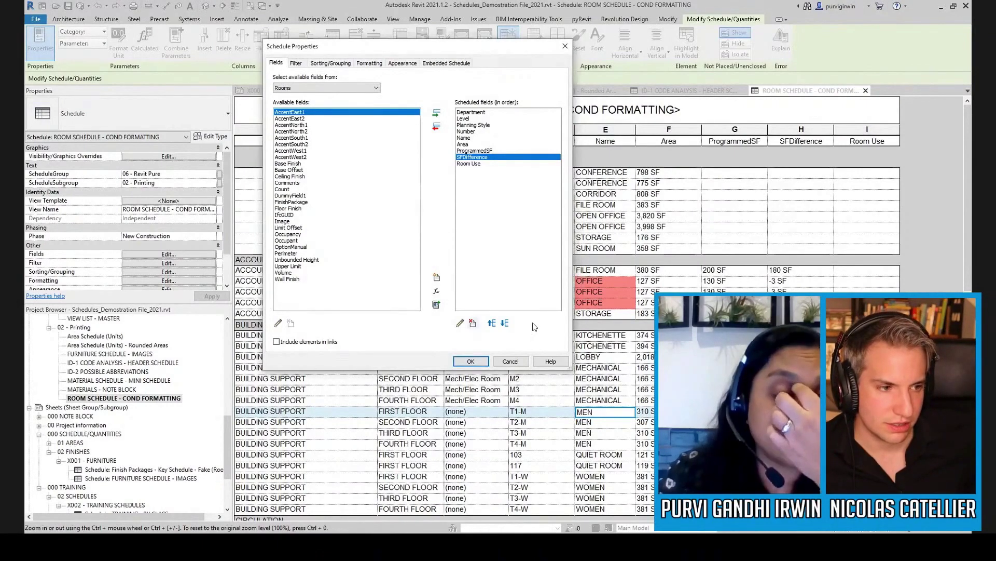